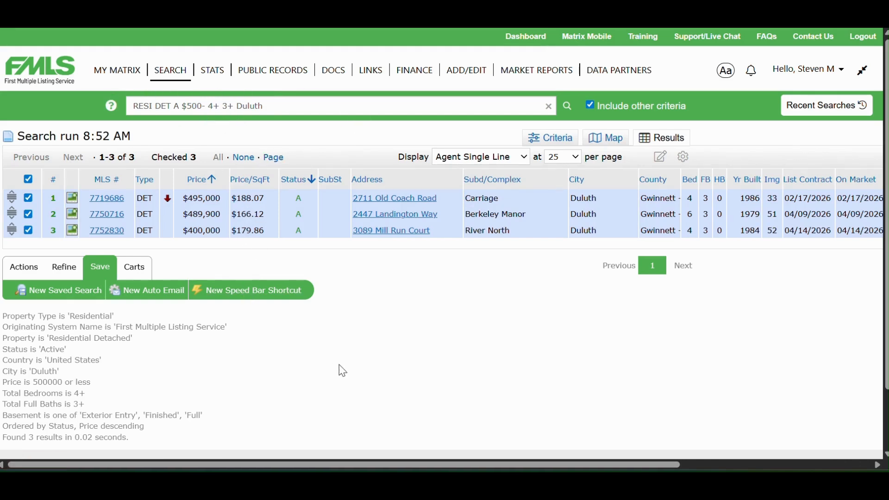
# Step: Start a new auto email from the Duluth search results and choose the client's contact as recipient
pyautogui.click(162, 295)
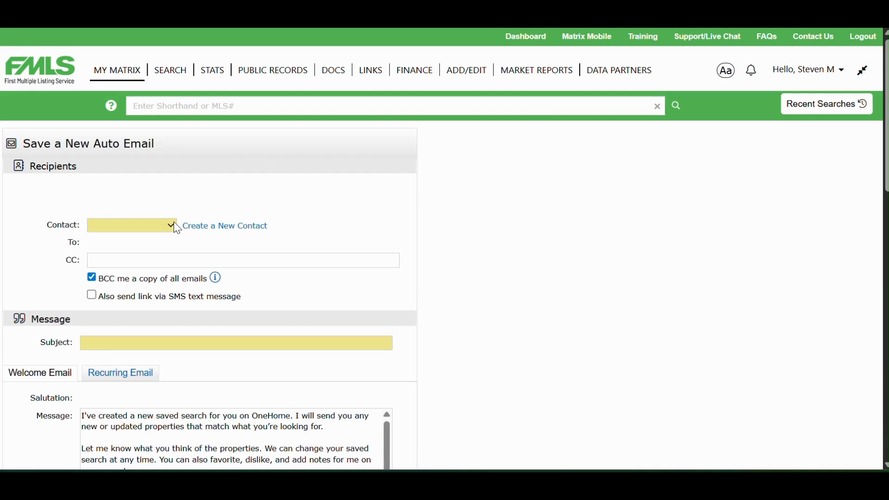
pyautogui.click(171, 223)
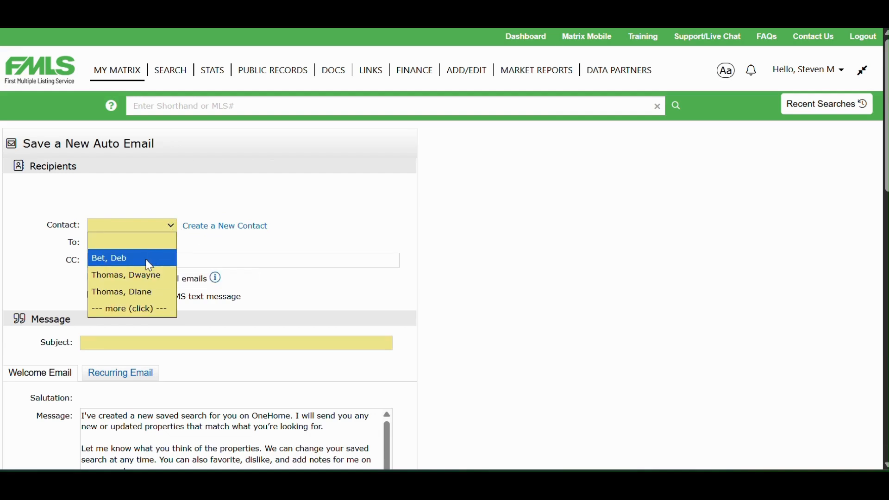
pyautogui.click(149, 265)
pyautogui.scroll(-2, 147, 260)
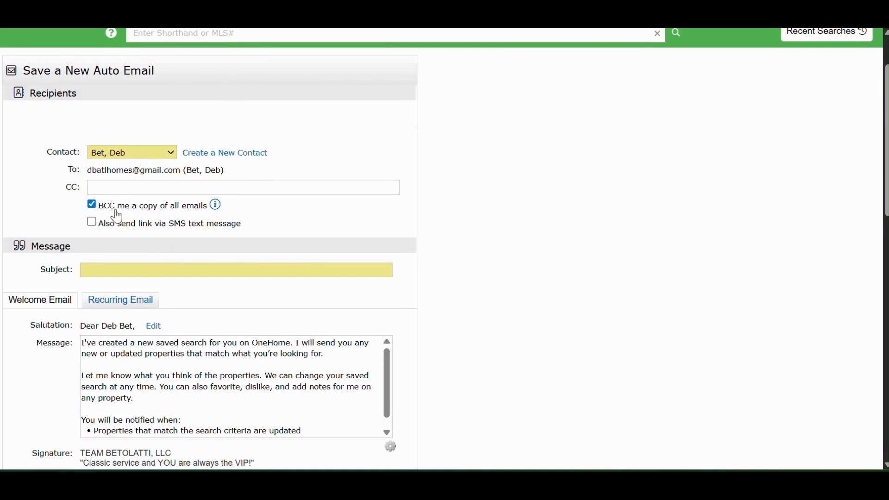
pyautogui.click(92, 222)
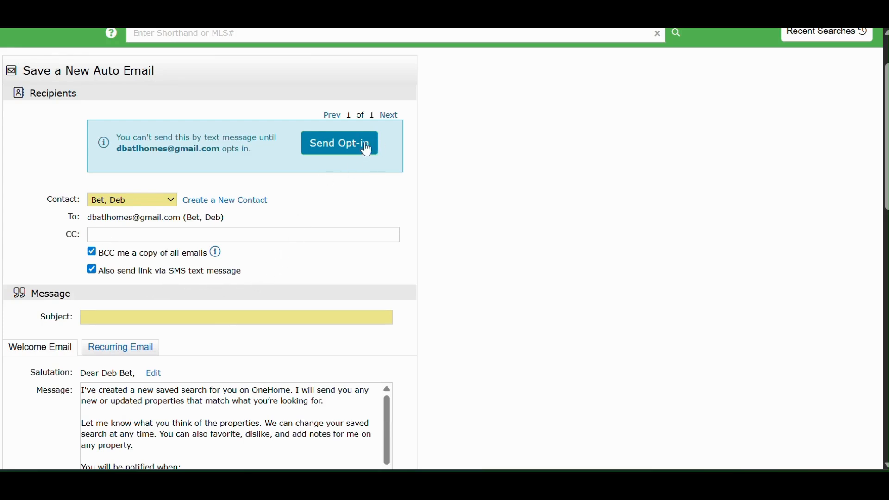
pyautogui.click(93, 271)
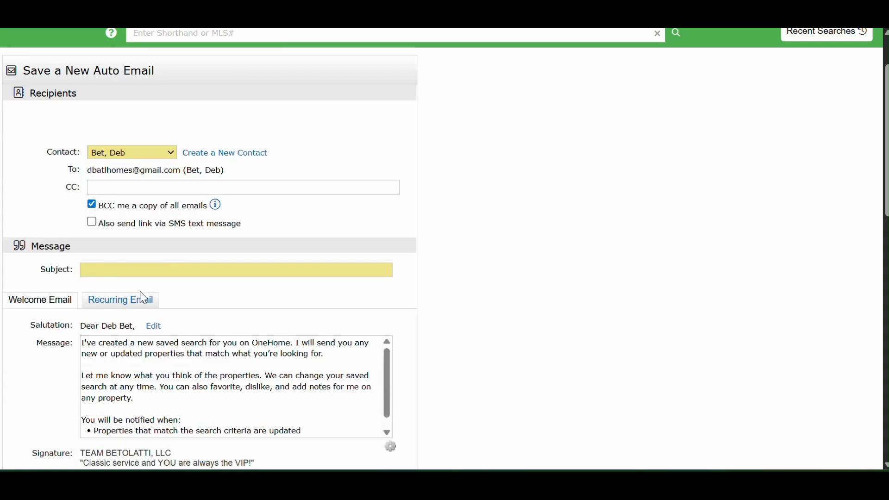
# Step: Set the message subject to "Welcome to your NEW online search for Duluth"
pyautogui.scroll(-1, 143, 298)
pyautogui.click(119, 205)
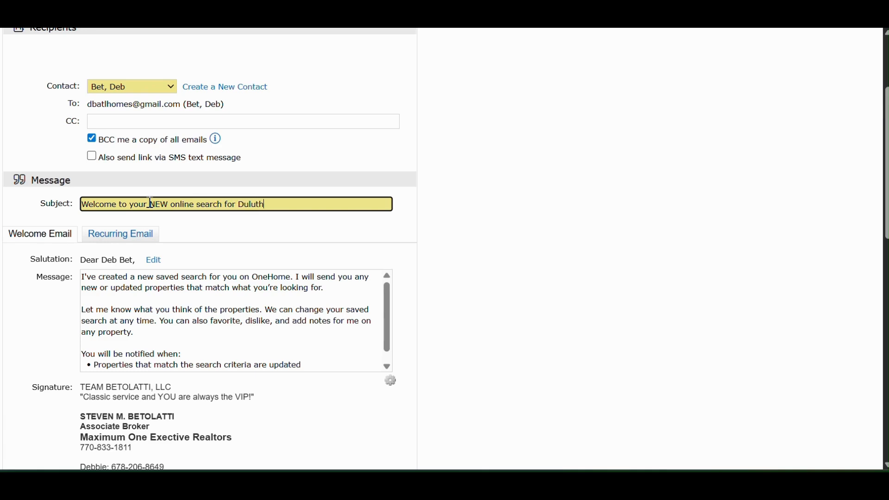
# Step: Review the recurring email's message and signature, the saved search criteria and the concierge settings
pyautogui.click(131, 239)
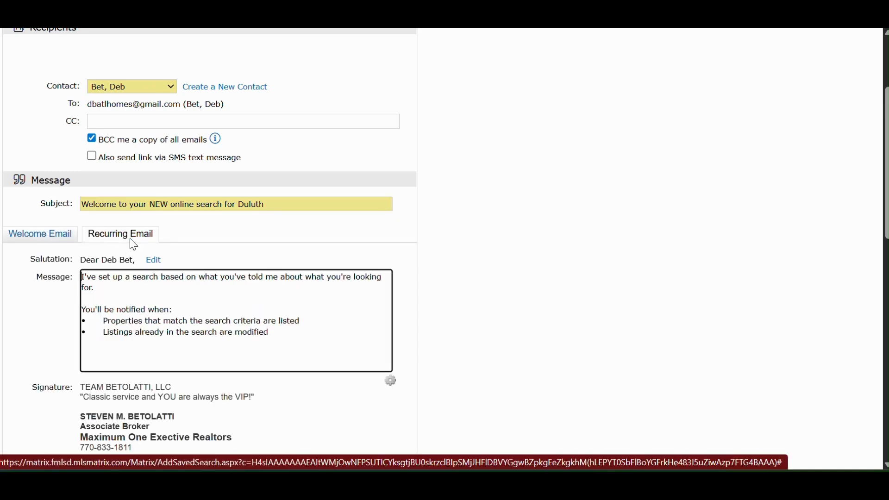
pyautogui.scroll(-1, 181, 313)
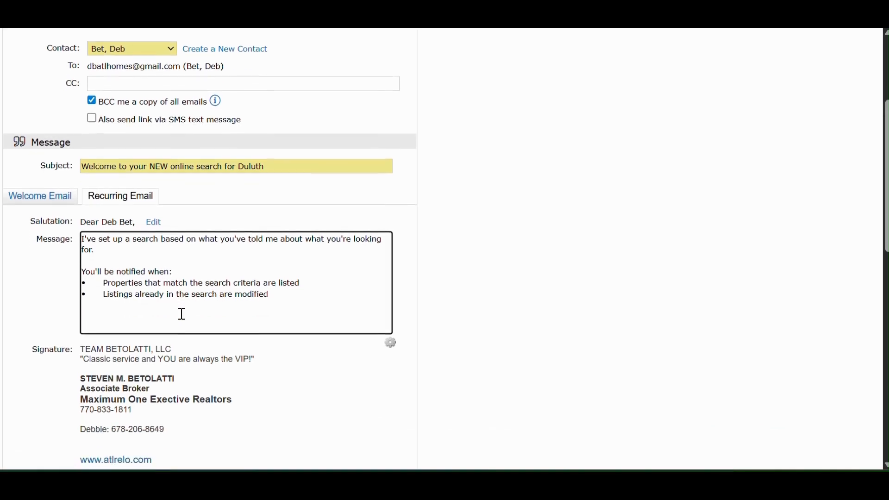
pyautogui.scroll(-3, 182, 314)
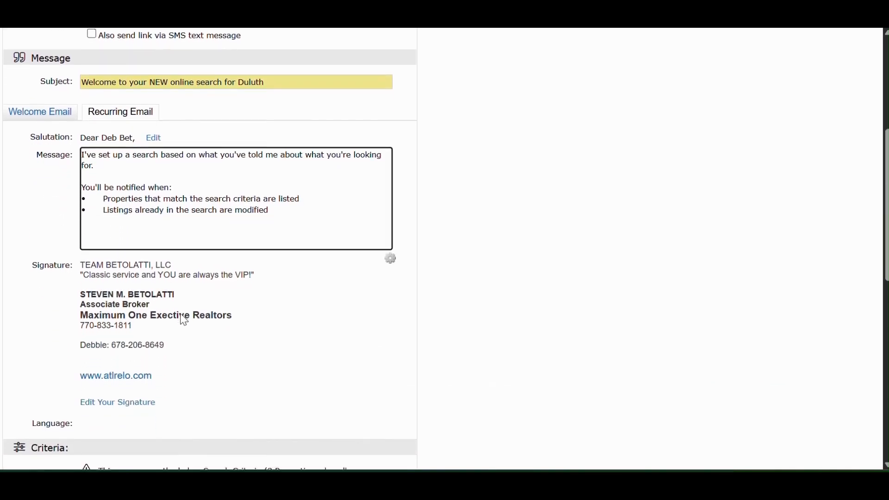
pyautogui.scroll(-1, 184, 320)
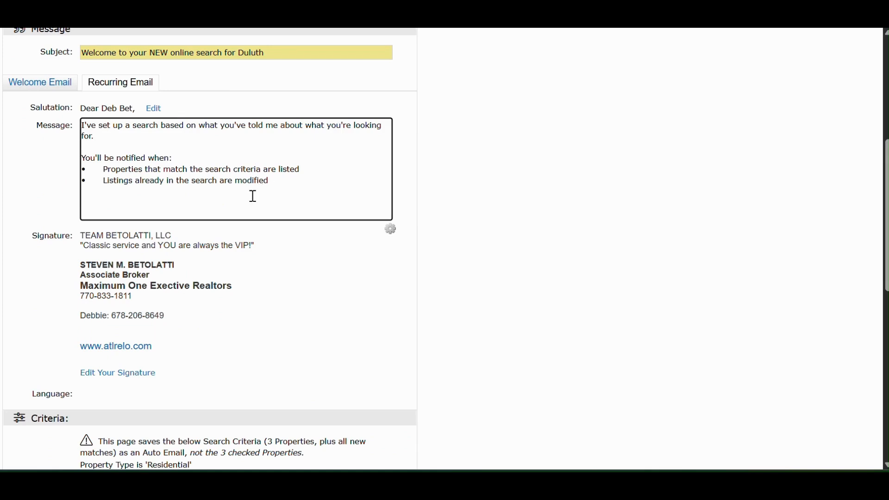
pyautogui.scroll(3, 251, 224)
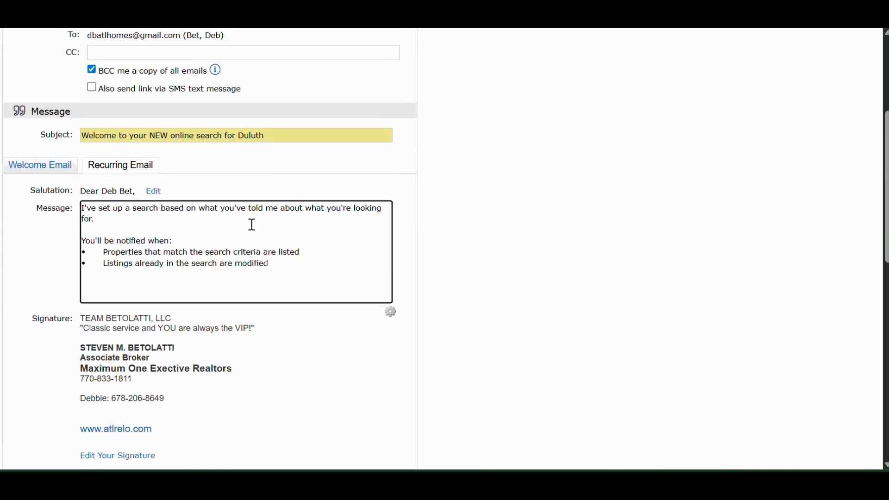
pyautogui.click(140, 164)
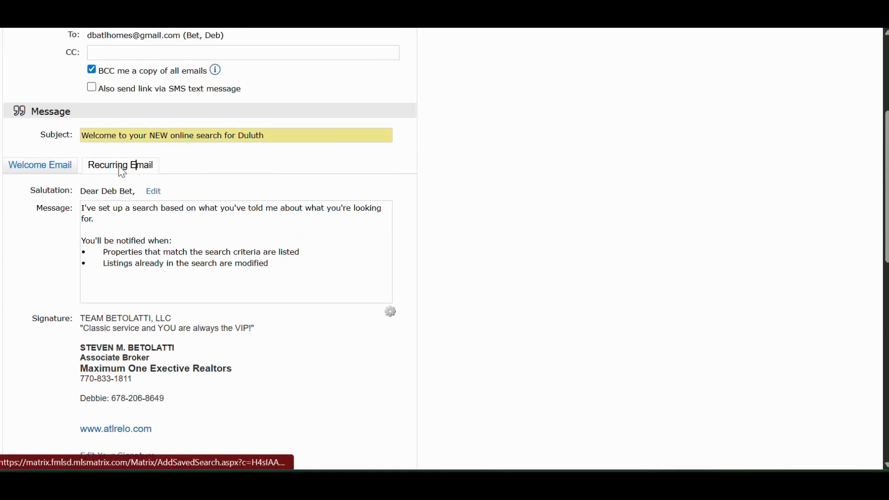
pyautogui.scroll(-7, 151, 244)
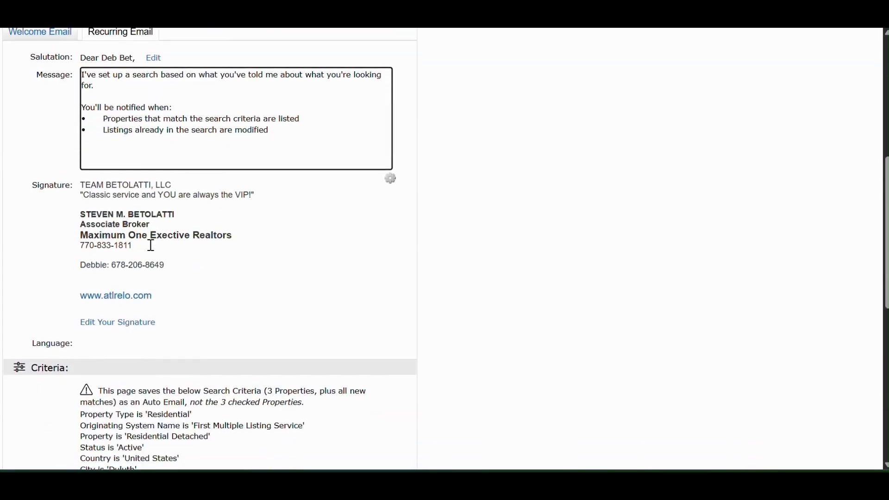
pyautogui.scroll(2, 151, 244)
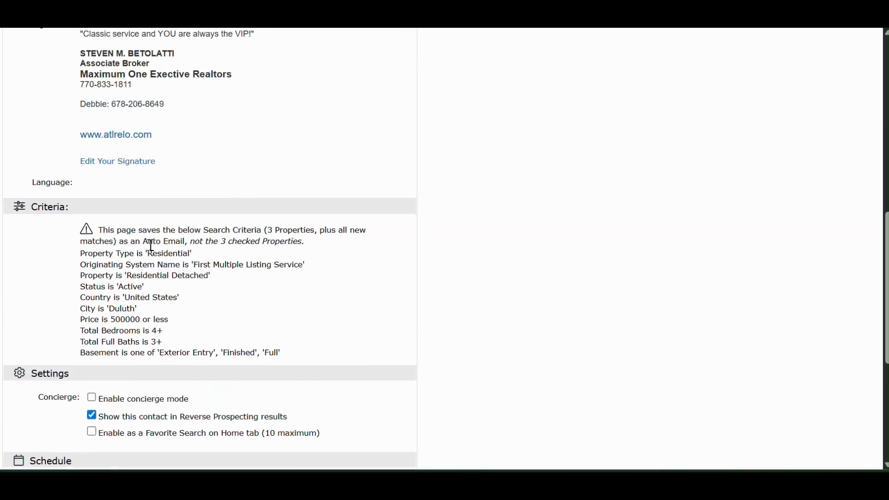
pyautogui.scroll(-4, 152, 250)
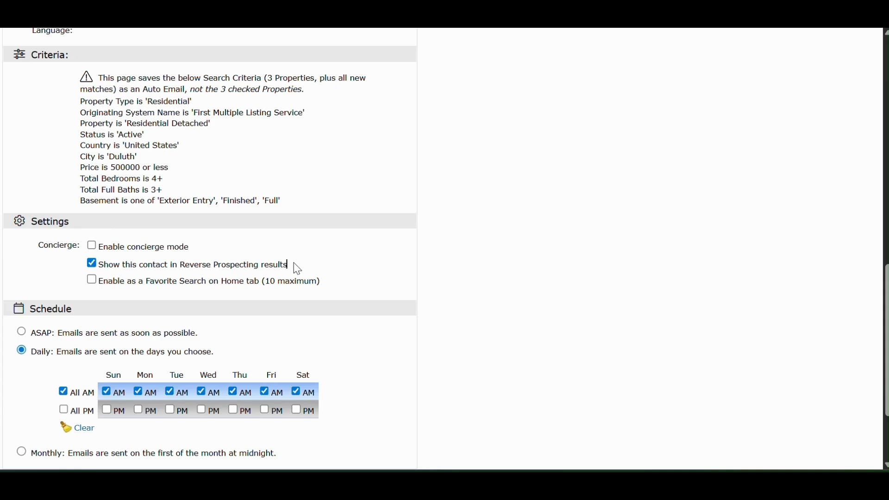
# Step: Set the email schedule to ASAP and save the auto email
pyautogui.scroll(-2, 313, 306)
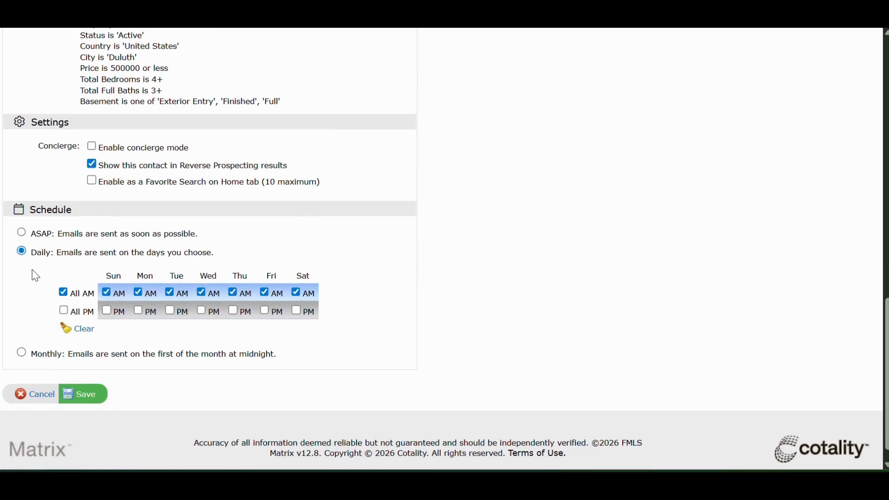
pyautogui.click(23, 235)
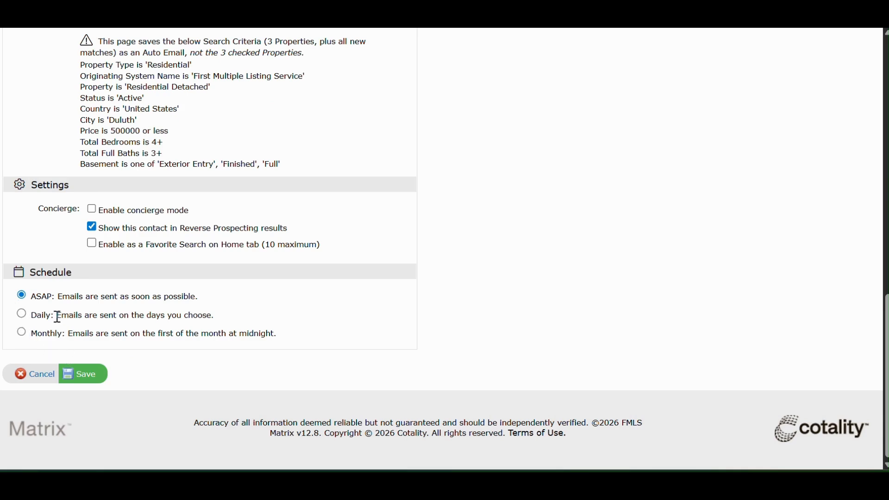
pyautogui.click(90, 377)
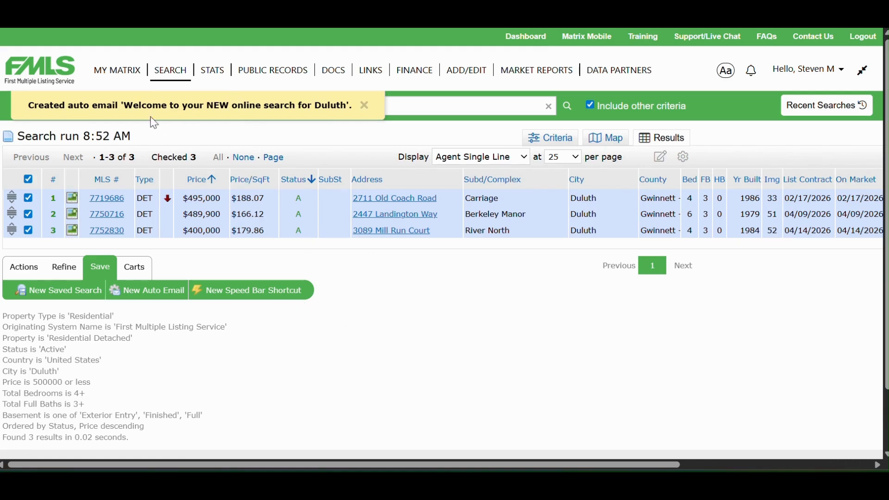
# Step: Open the list of auto emails and expand the entry "Welcome to your NEW online search for Duluth"
pyautogui.moveTo(120, 74)
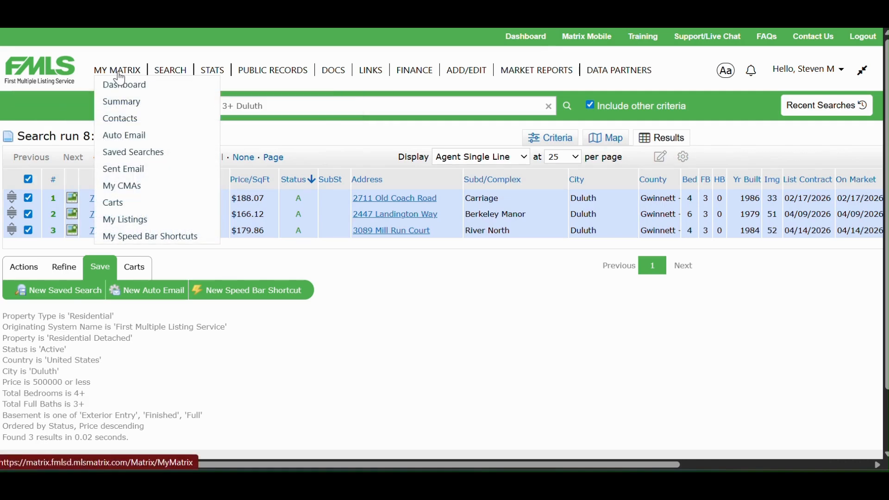
pyautogui.click(120, 139)
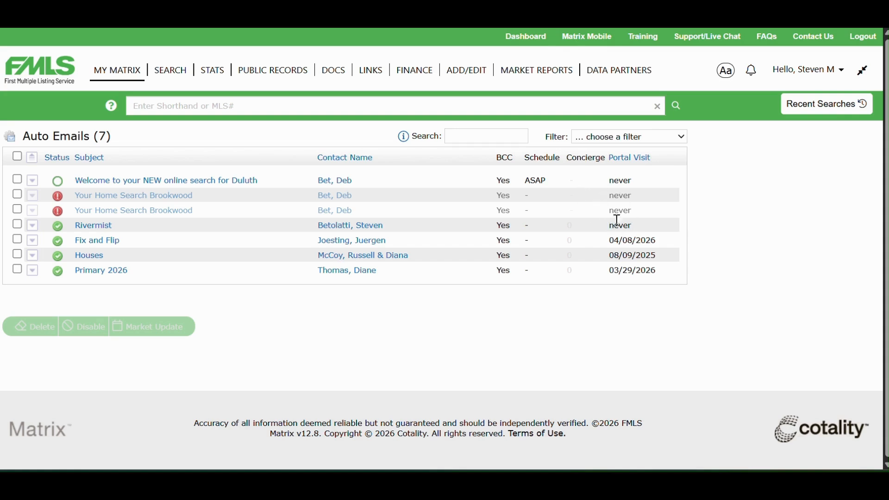
pyautogui.click(139, 181)
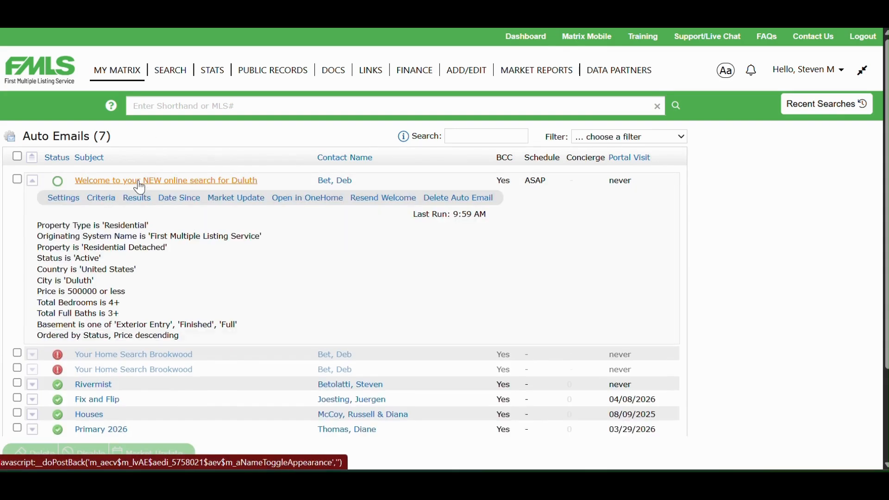
# Step: Remove Exterior Entry, Finished and Full from the Basement Description in the auto email's criteria and save the criteria
pyautogui.click(98, 203)
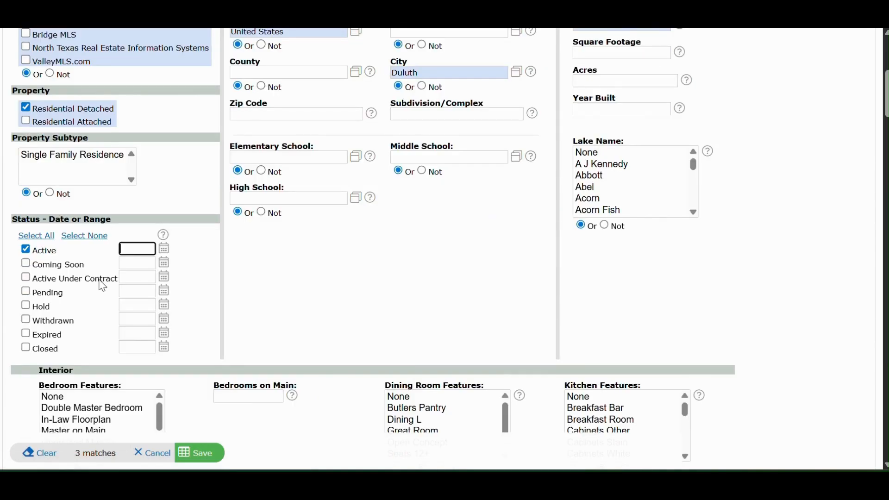
pyautogui.scroll(4, 102, 286)
pyautogui.scroll(-8, 102, 285)
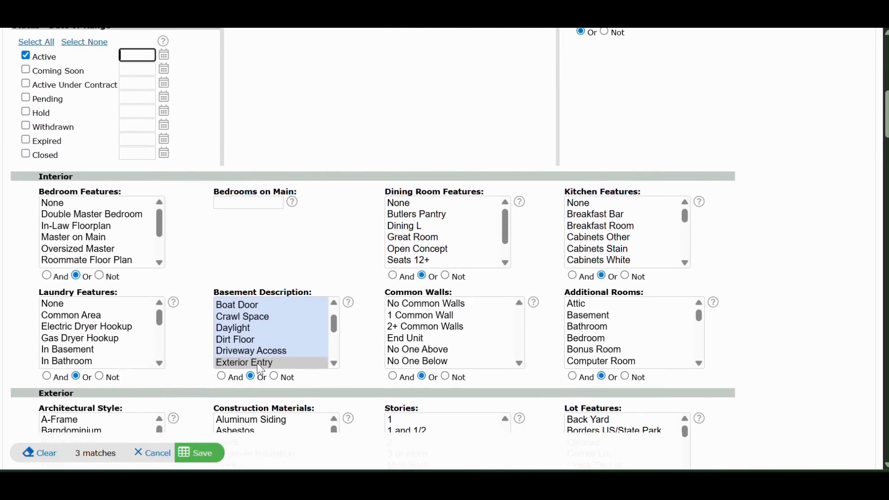
pyautogui.click(261, 363)
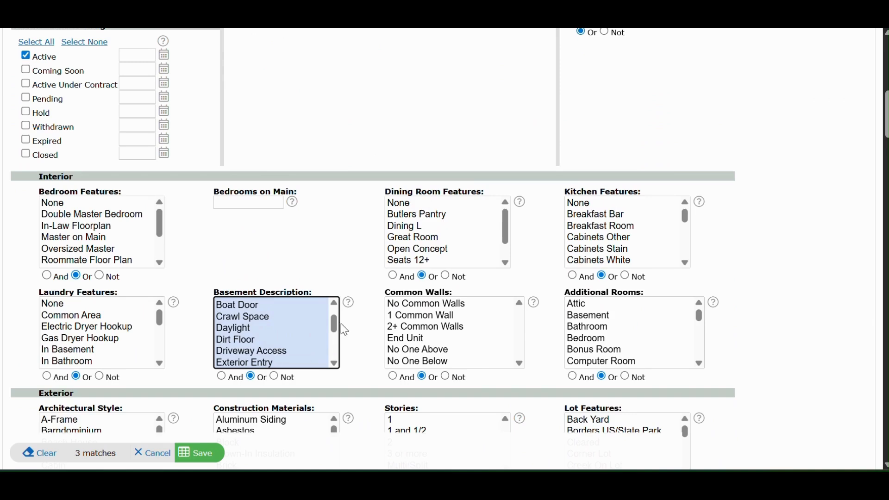
pyautogui.moveTo(334, 328); pyautogui.dragTo(338, 347)
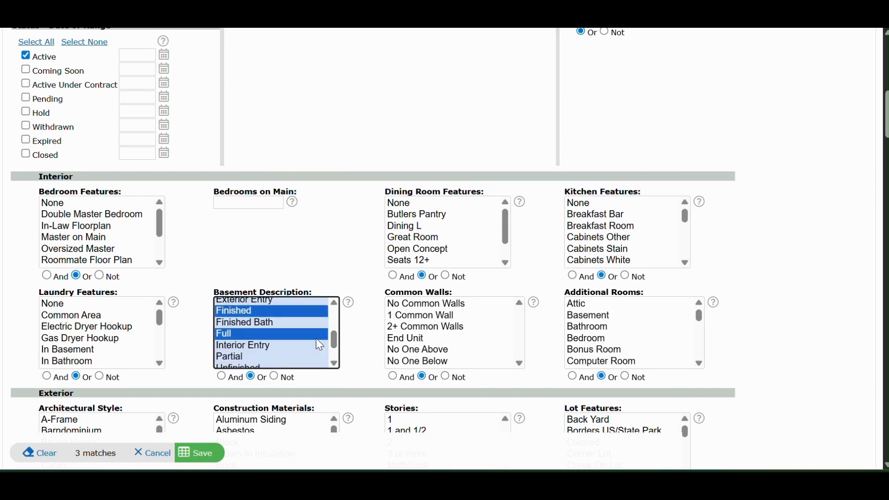
pyautogui.keyDown('ctrl'); pyautogui.click(260, 311); pyautogui.keyUp('ctrl')
pyautogui.keyDown('ctrl'); pyautogui.click(260, 335); pyautogui.keyUp('ctrl')
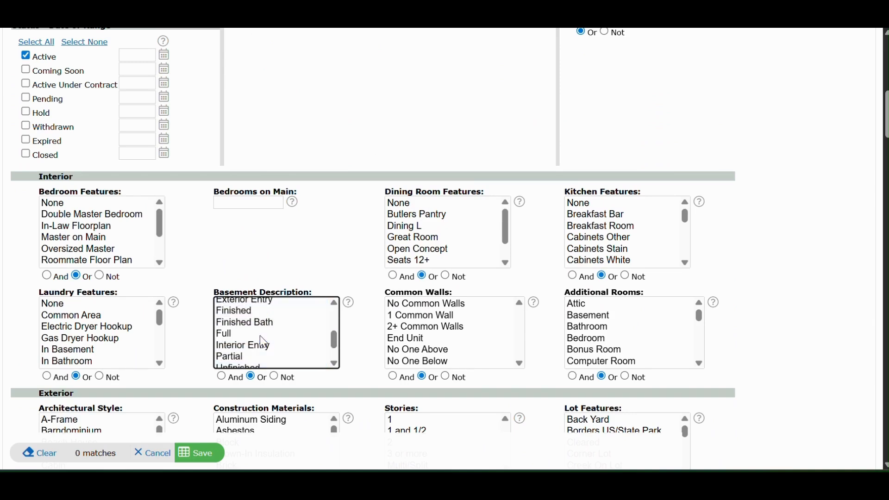
pyautogui.click(206, 458)
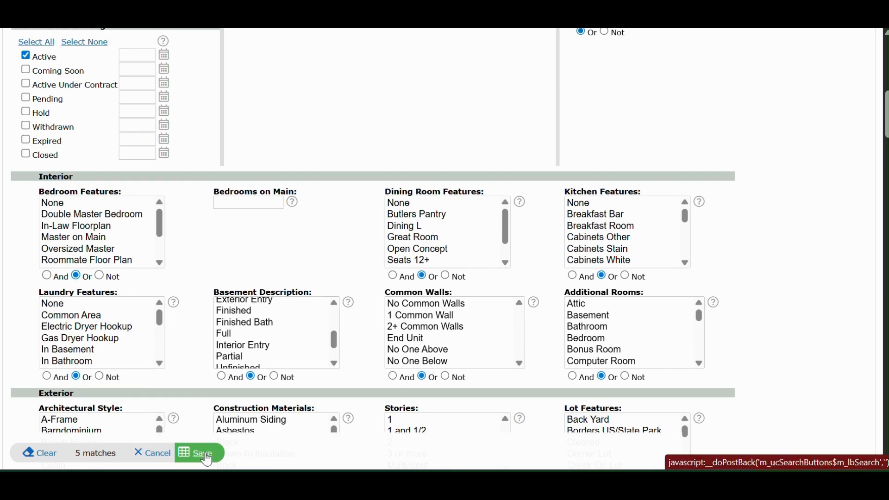
# Step: Keep the remaining auto email settings and save the updated Duluth auto email
pyautogui.scroll(-8, 206, 456)
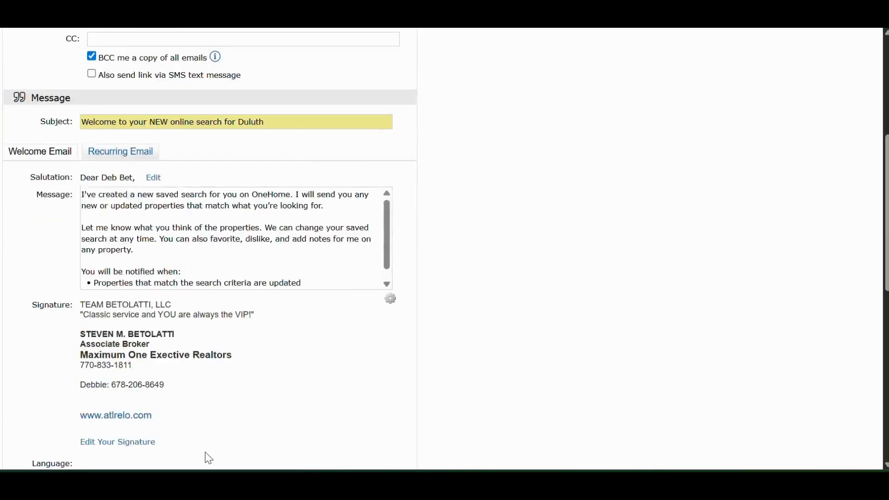
pyautogui.scroll(-6, 206, 456)
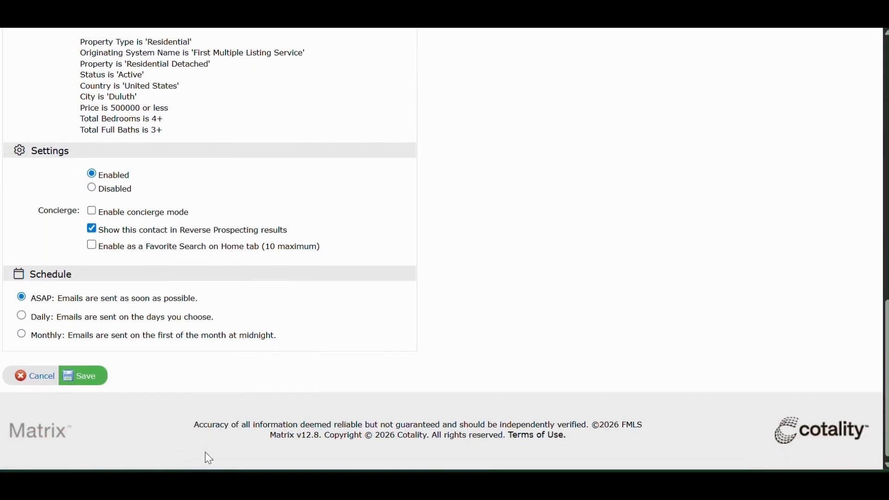
pyautogui.click(89, 376)
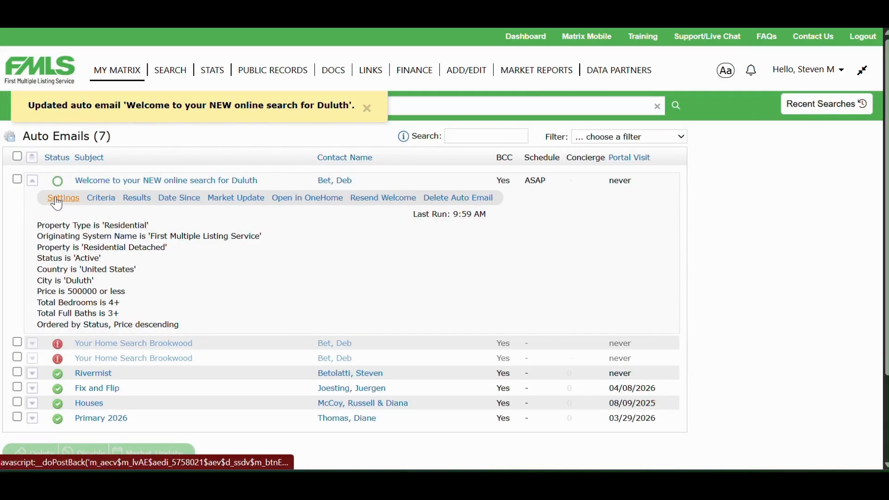
# Step: Open the Duluth auto email in OneHome and look through the matching listings as the client sees them
pyautogui.click(147, 200)
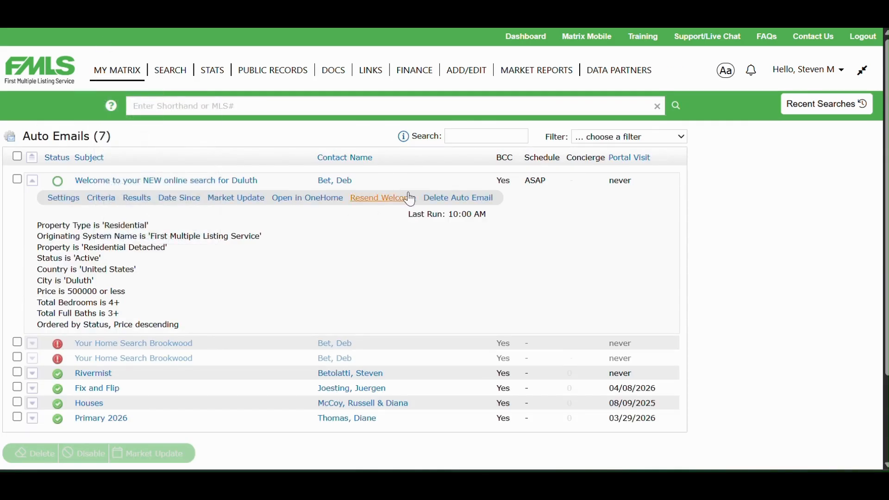
pyautogui.click(319, 203)
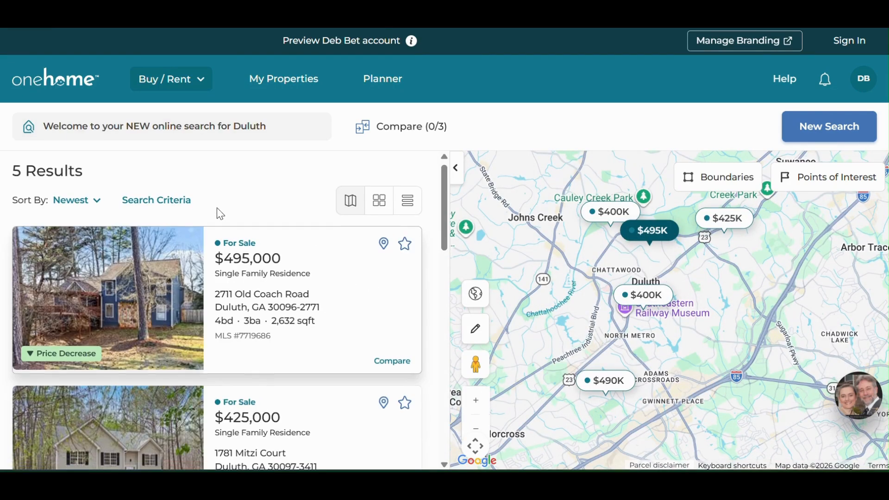
pyautogui.scroll(-1, 217, 207)
pyautogui.scroll(-2, 216, 208)
pyautogui.scroll(3, 216, 207)
pyautogui.scroll(-6, 217, 207)
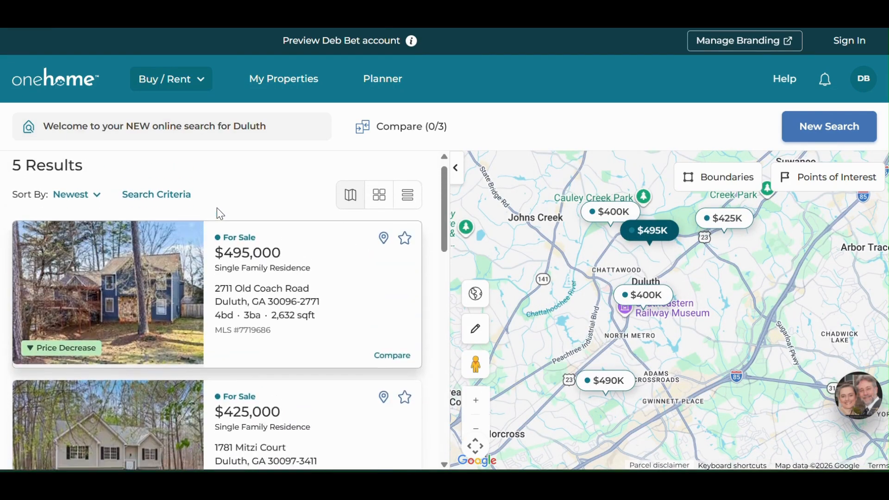
pyautogui.scroll(-1, 217, 208)
pyautogui.scroll(7, 217, 208)
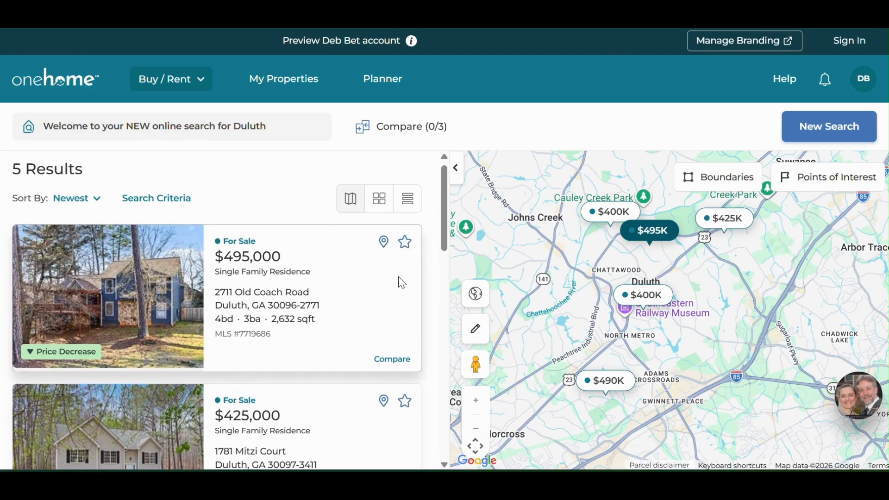
pyautogui.scroll(-1, 397, 277)
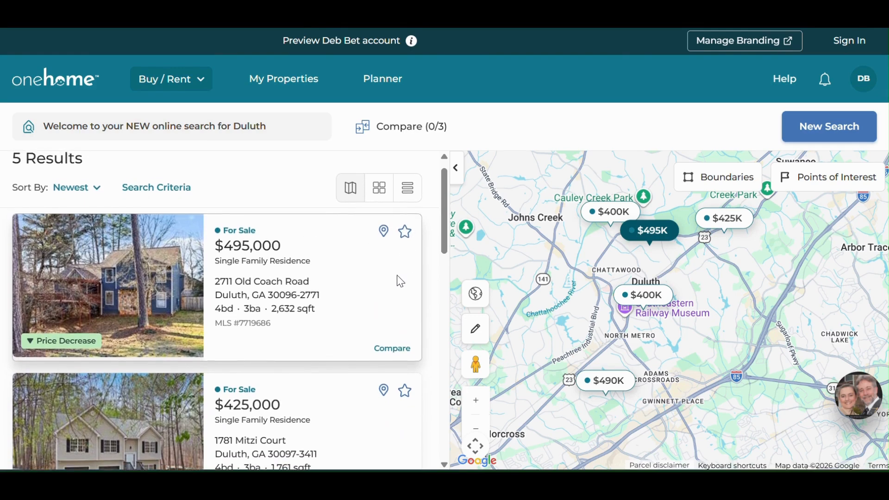
# Step: Look through the Duluth result cards and preview the $400K home beside the Duluth label on the map, closing its preview
pyautogui.scroll(-1, 398, 276)
pyautogui.scroll(-7, 398, 282)
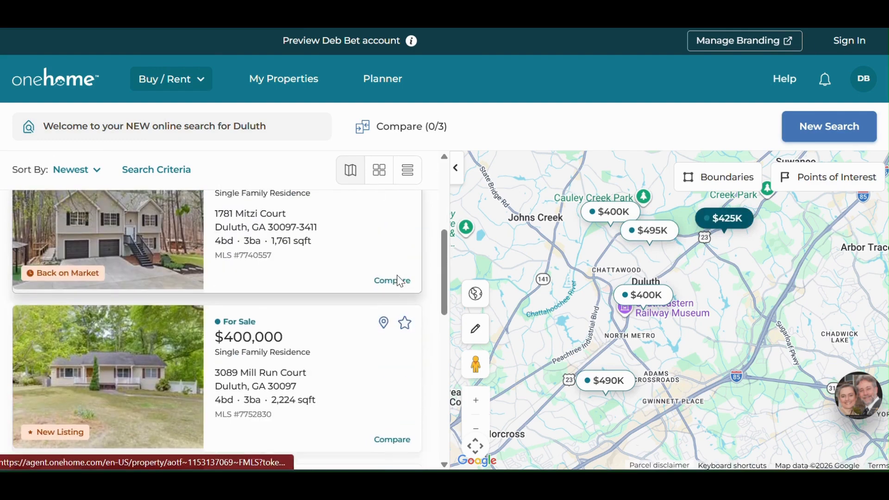
pyautogui.scroll(-2, 398, 281)
pyautogui.scroll(5, 399, 281)
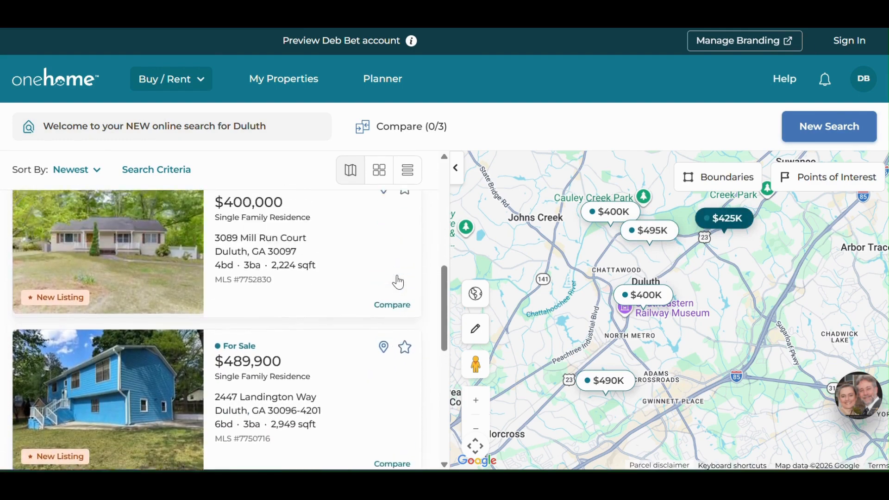
pyautogui.scroll(2, 397, 278)
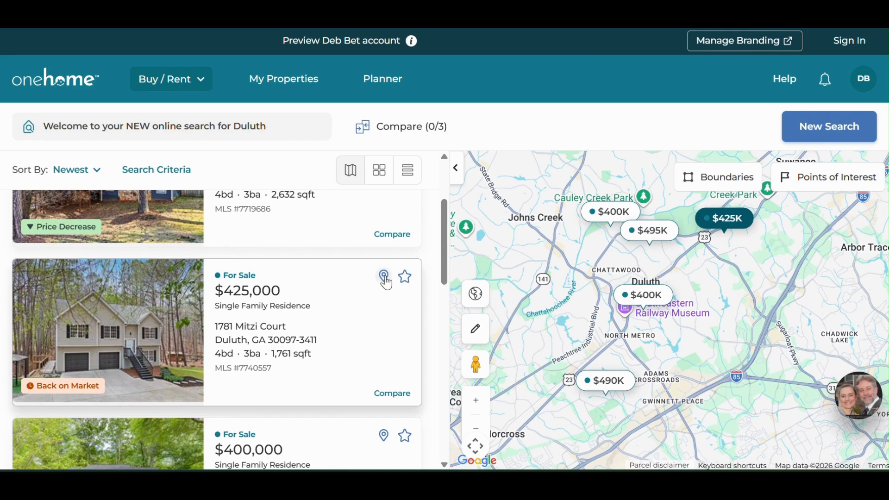
pyautogui.scroll(-4, 388, 398)
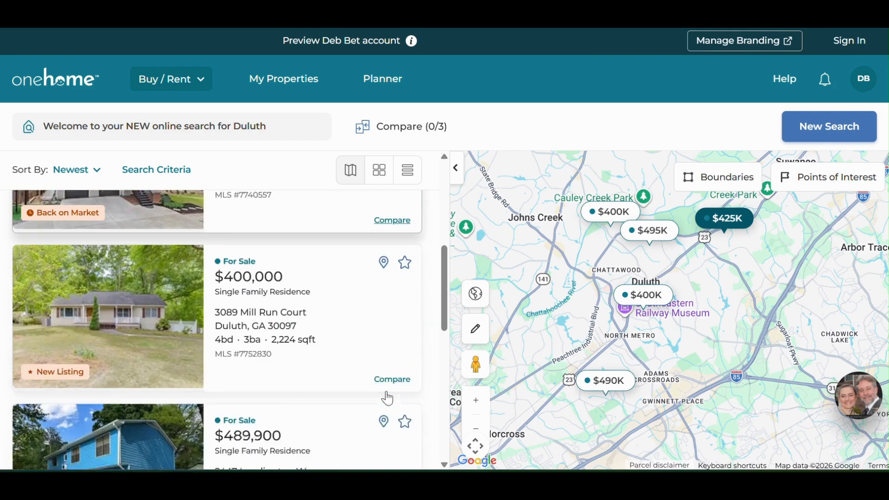
pyautogui.scroll(3, 386, 391)
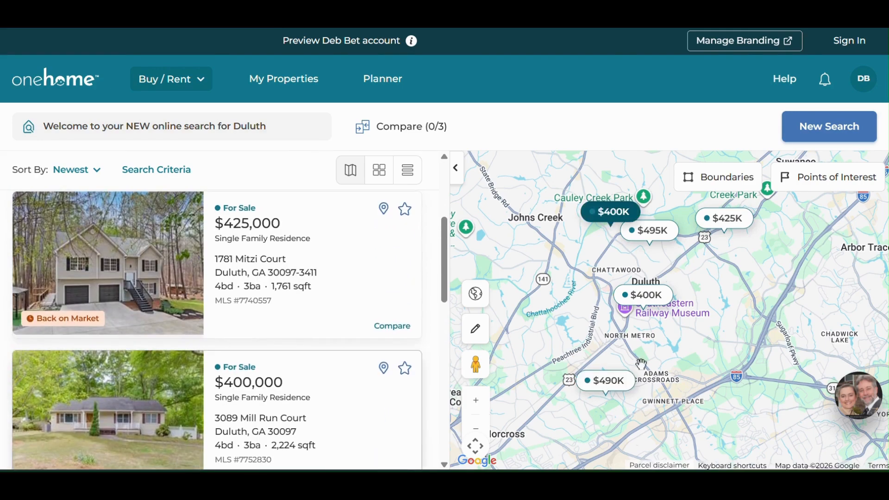
pyautogui.click(643, 296)
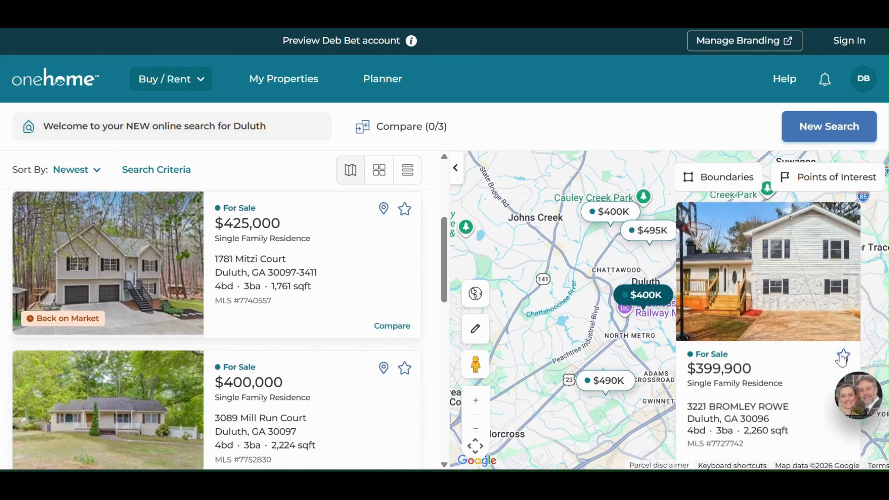
pyautogui.click(593, 289)
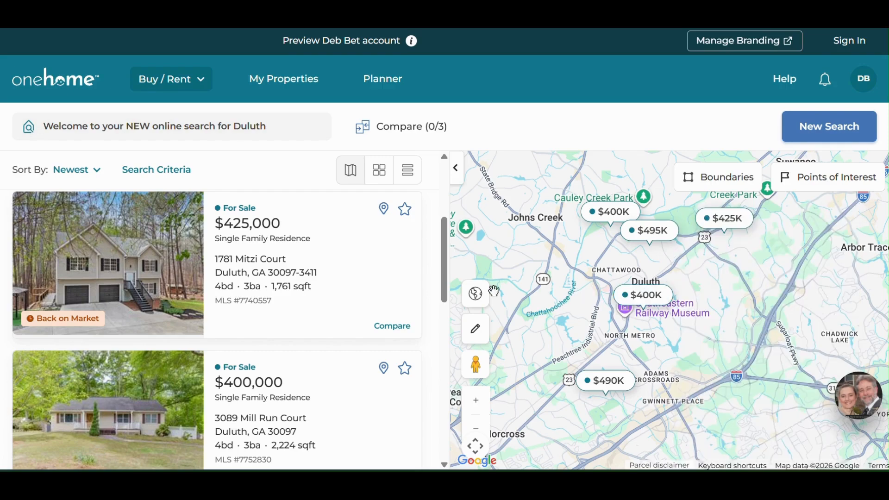
# Step: Open the $425,000 Back on Market listing and review its page down to the Agent View and Property Details sections
pyautogui.click(139, 283)
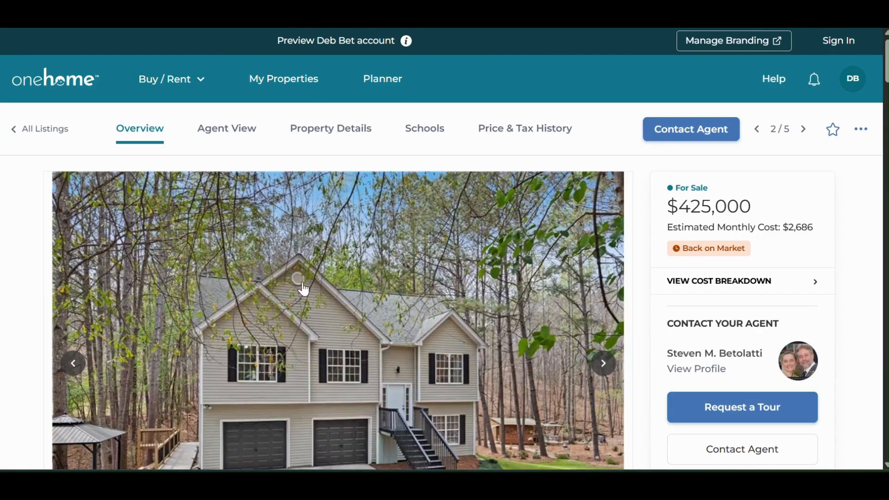
pyautogui.scroll(-8, 395, 278)
pyautogui.scroll(-10, 395, 276)
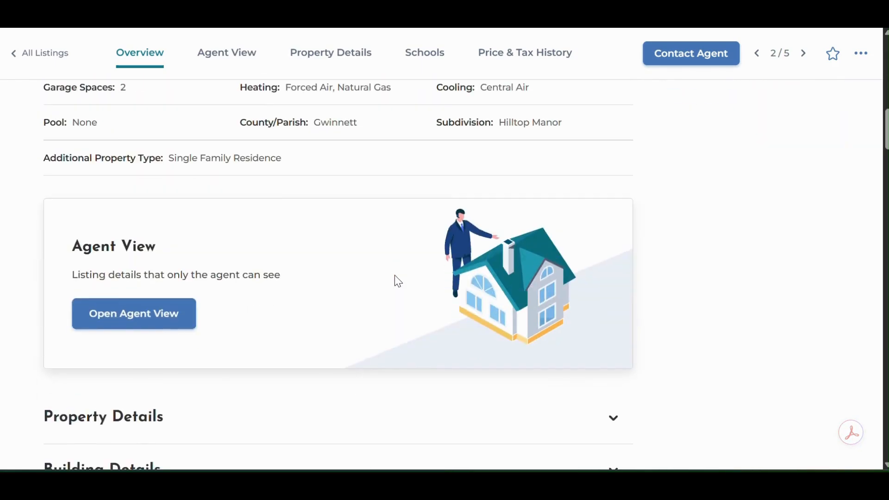
pyautogui.scroll(-5, 395, 275)
pyautogui.scroll(5, 394, 276)
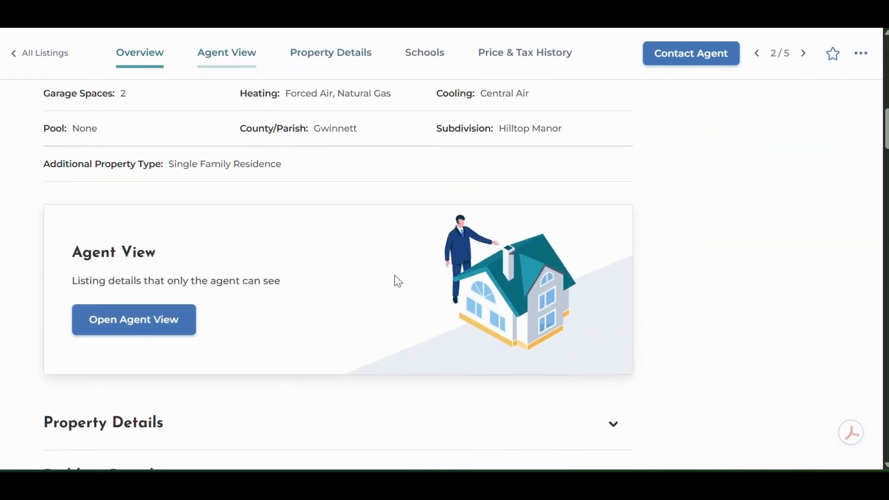
pyautogui.scroll(18, 397, 280)
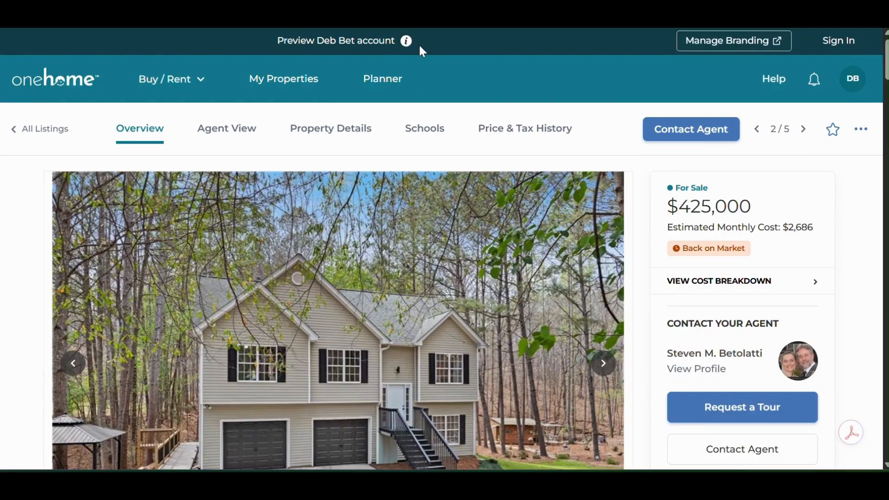